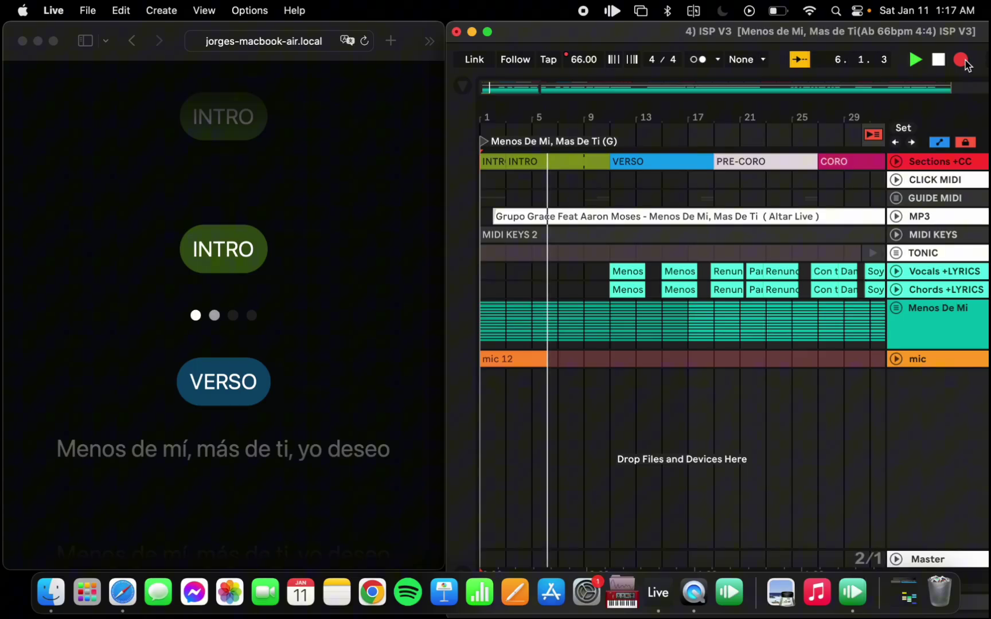
Rearrange the lyrics and Live windows, then briefly unfold and refold the Sections +CC track
{"action": "left_click", "coordinate": [321, 190]}
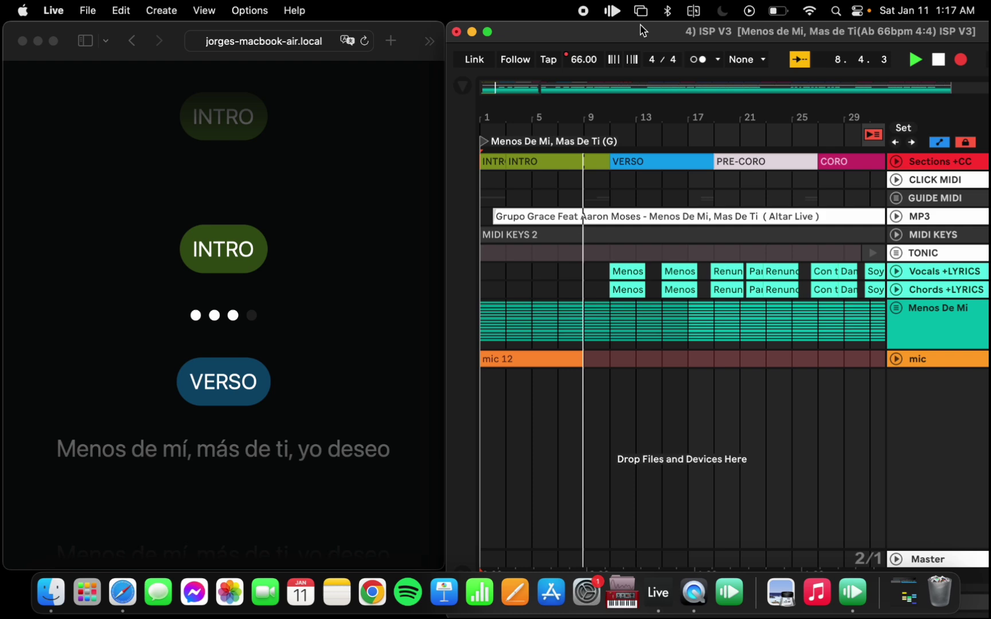
{"action": "mouse_move", "coordinate": [680, 33]}
{"action": "left_mouse_down"}
{"action": "mouse_move", "coordinate": [594, 32]}
{"action": "mouse_move", "coordinate": [673, 24]}
{"action": "left_mouse_up"}
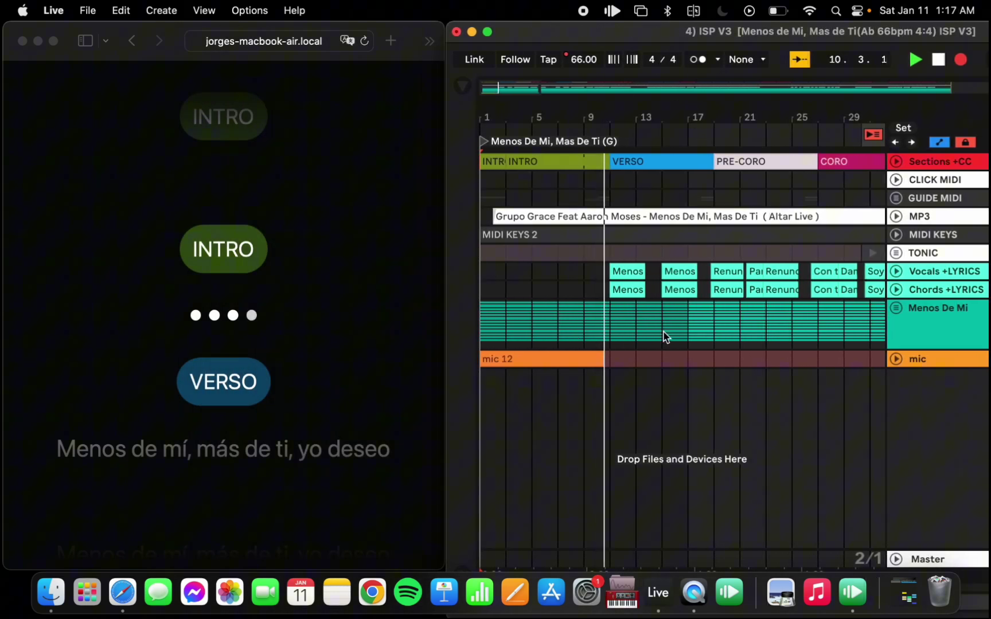
{"action": "scroll", "coordinate": [664, 337], "scroll_direction": "right", "scroll_amount": 5}
{"action": "scroll", "coordinate": [664, 336], "scroll_direction": "right", "scroll_amount": 3}
{"action": "scroll", "coordinate": [663, 337], "scroll_direction": "right", "scroll_amount": 3}
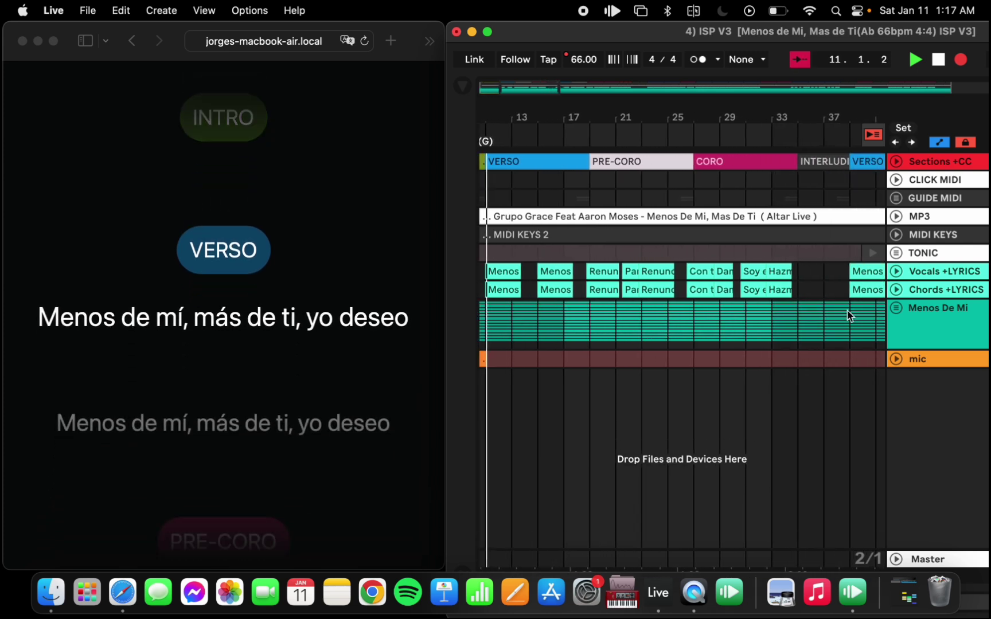
{"action": "scroll", "coordinate": [849, 316], "scroll_direction": "left", "scroll_amount": 5}
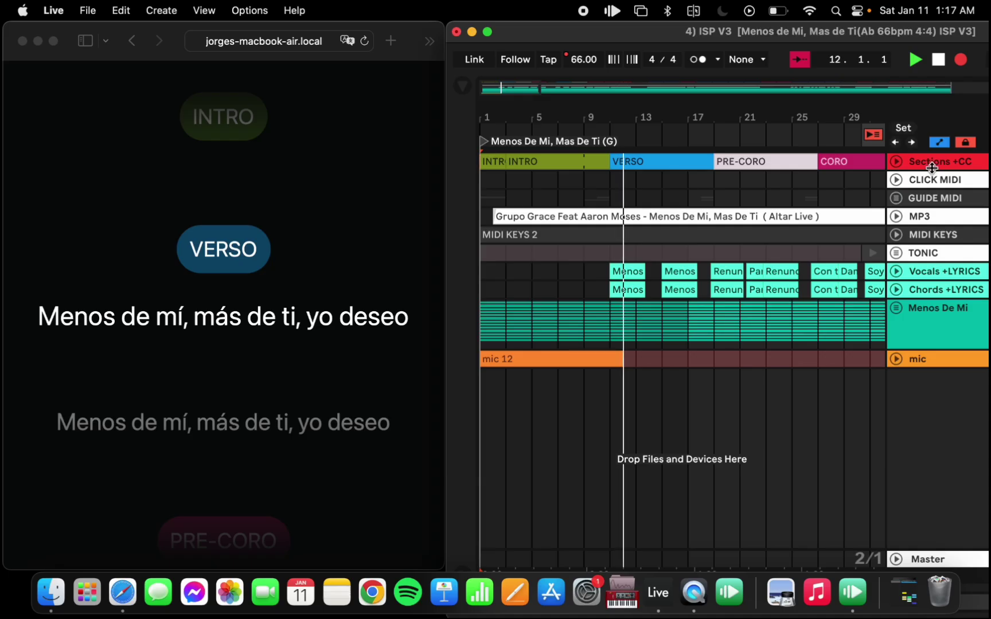
{"action": "left_click", "coordinate": [932, 163]}
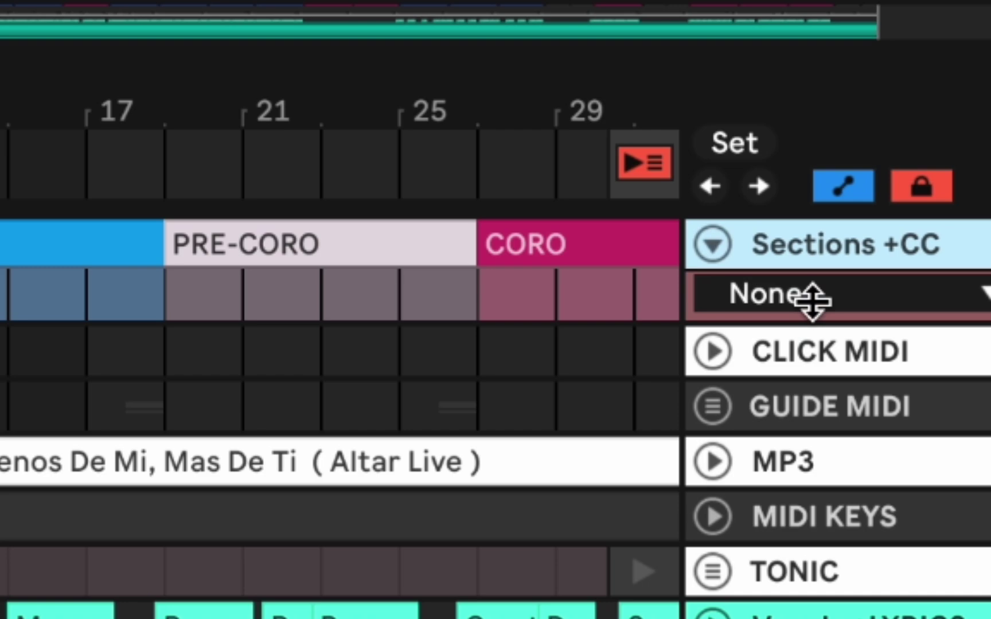
{"action": "left_click", "coordinate": [932, 162]}
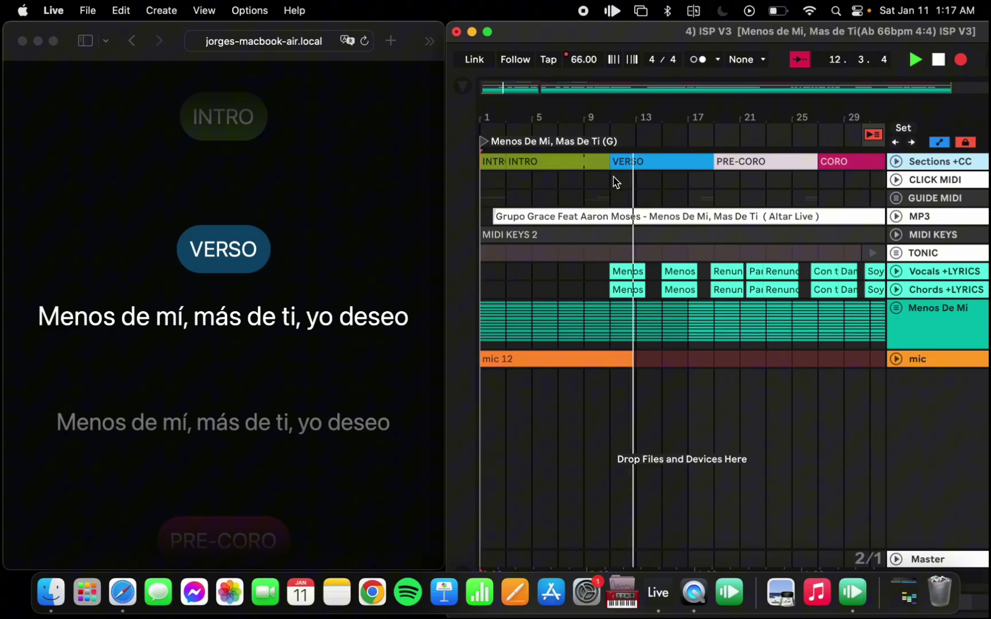
{"action": "scroll", "coordinate": [613, 181], "scroll_direction": "right", "scroll_amount": 5}
{"action": "scroll", "coordinate": [613, 180], "scroll_direction": "right", "scroll_amount": 5}
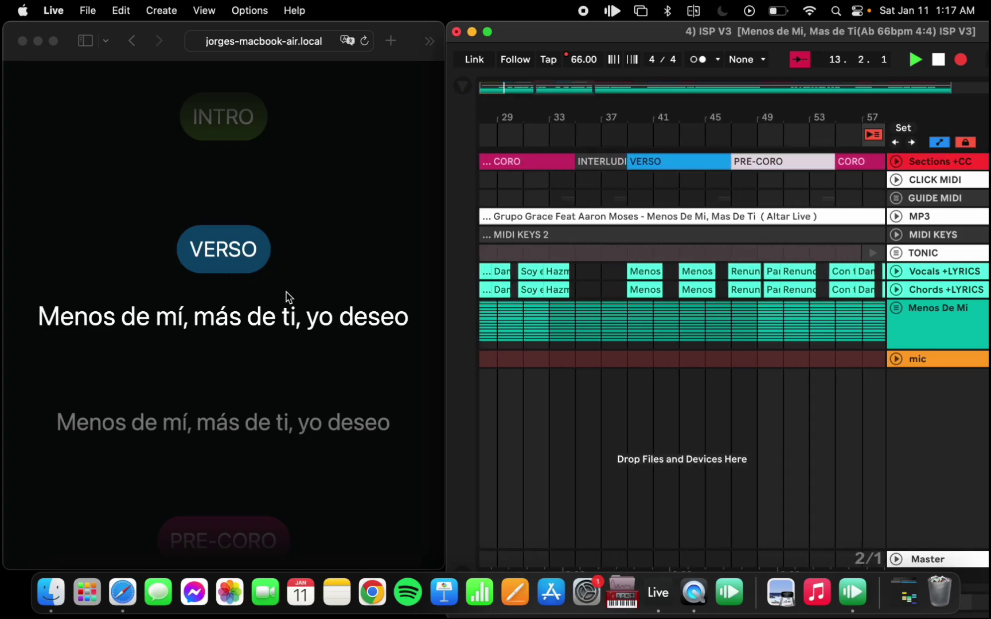
{"action": "scroll", "coordinate": [276, 214], "scroll_direction": "down", "scroll_amount": 3}
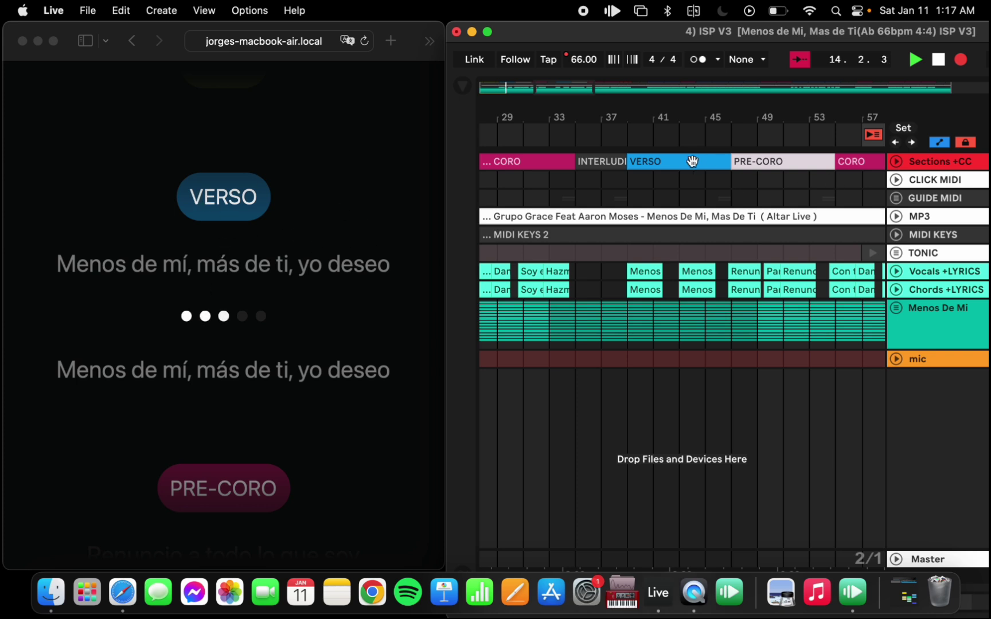
Open the VERSO clip's colour options and dismiss them, keeping the clip blue
{"action": "right_click", "coordinate": [649, 161]}
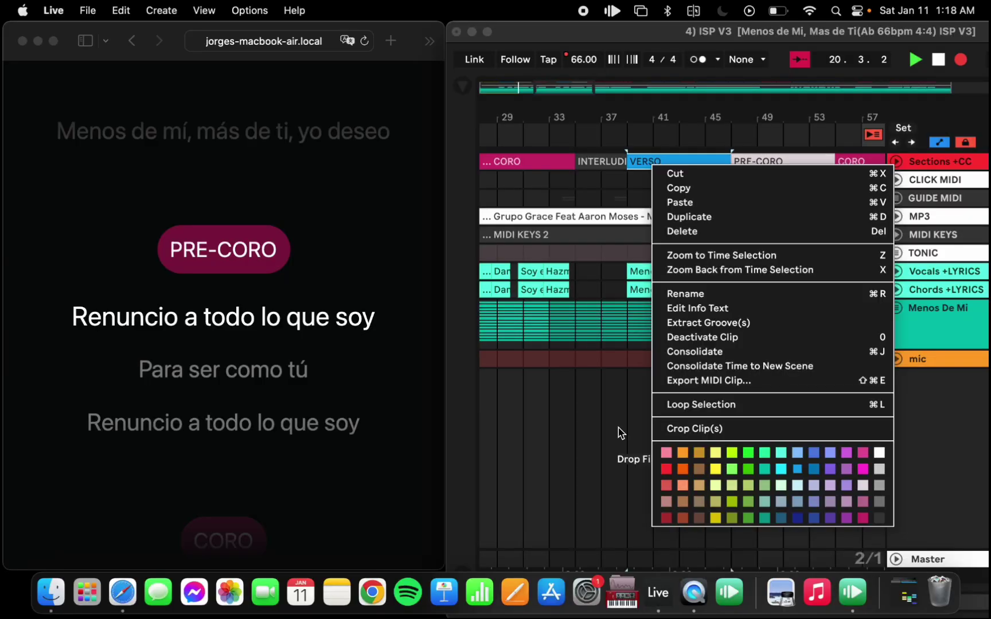
{"action": "left_click", "coordinate": [193, 487]}
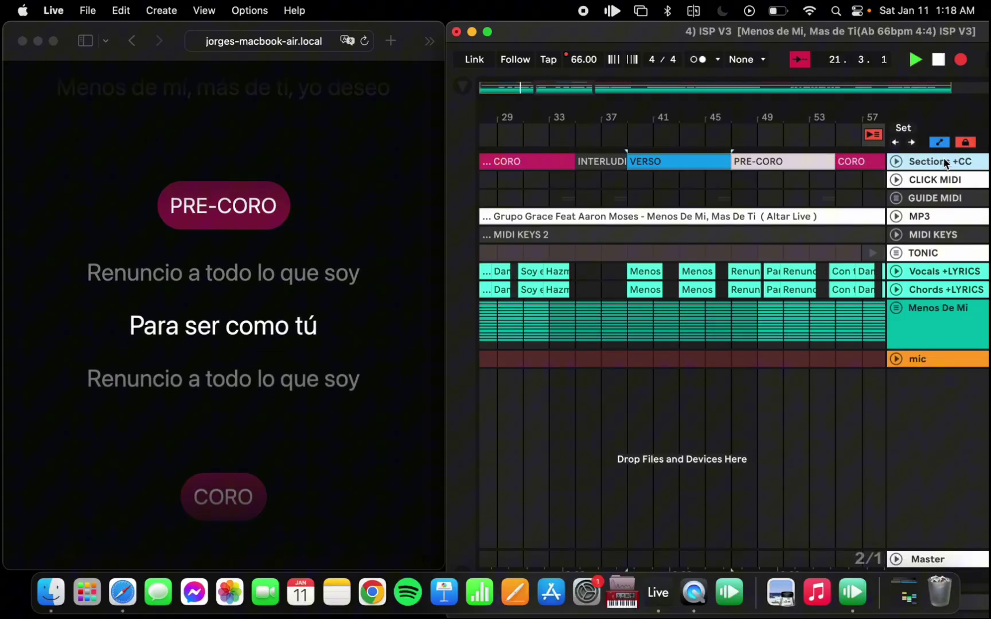
Trial-rename the track to 'Sections', undo back to 'Sections +CC', and enable Follow
{"action": "right_click", "coordinate": [960, 163]}
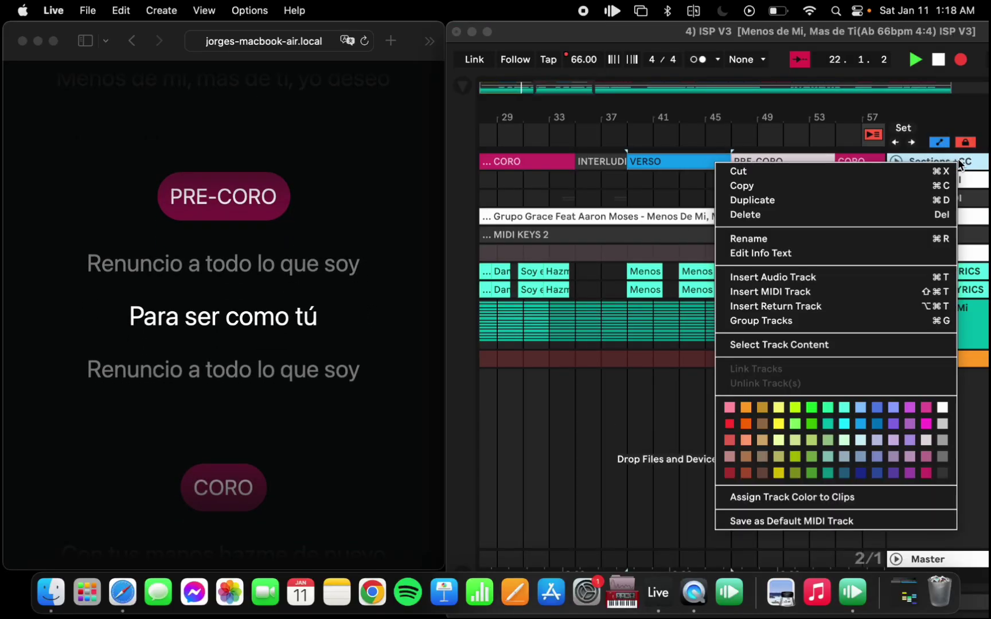
{"action": "left_click", "coordinate": [849, 237]}
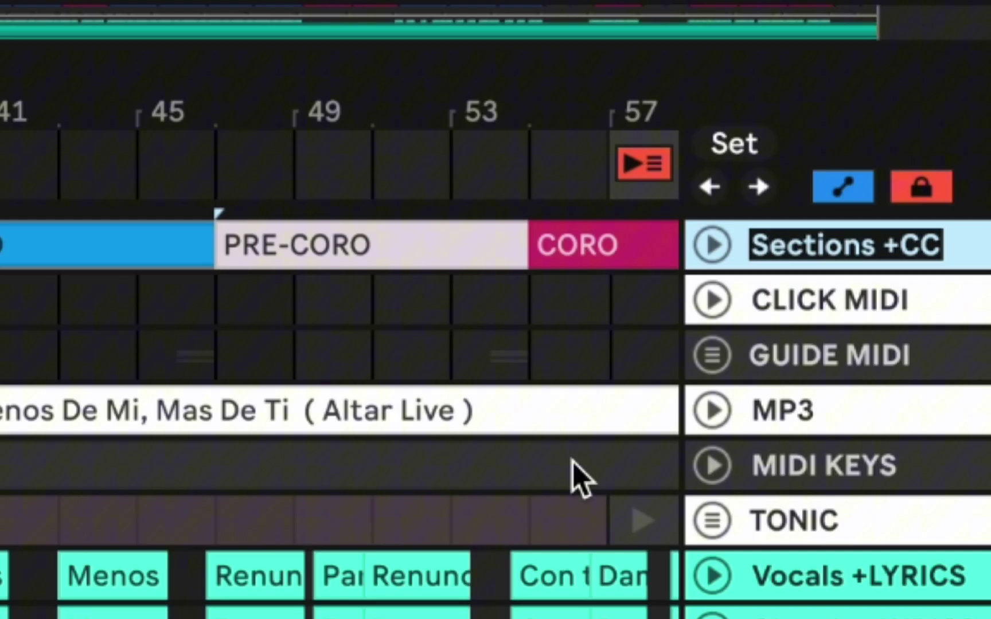
{"action": "key", "text": "BackSpace"}
{"action": "key", "text": "BackSpace"}
{"action": "key", "text": "BackSpace"}
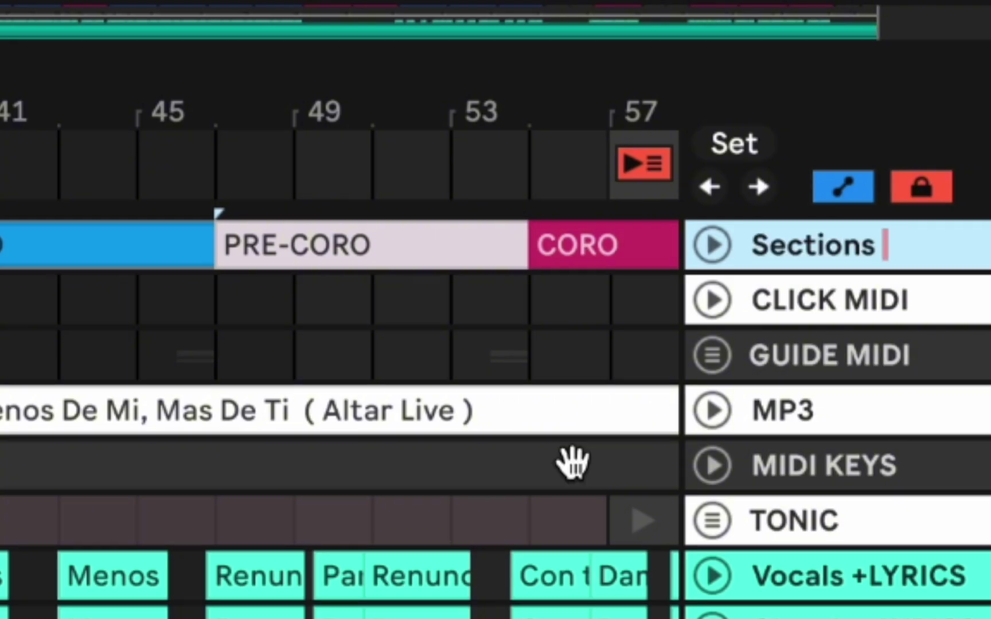
{"action": "key", "text": "BackSpace"}
{"action": "key", "text": "Return"}
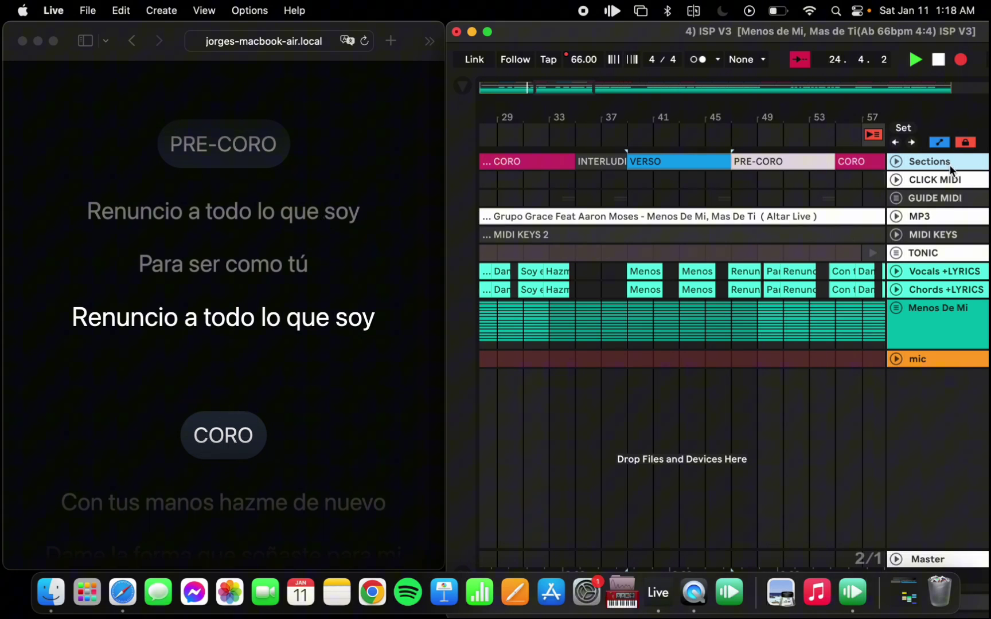
{"action": "key", "text": "super+z"}
{"action": "key", "text": "Down"}
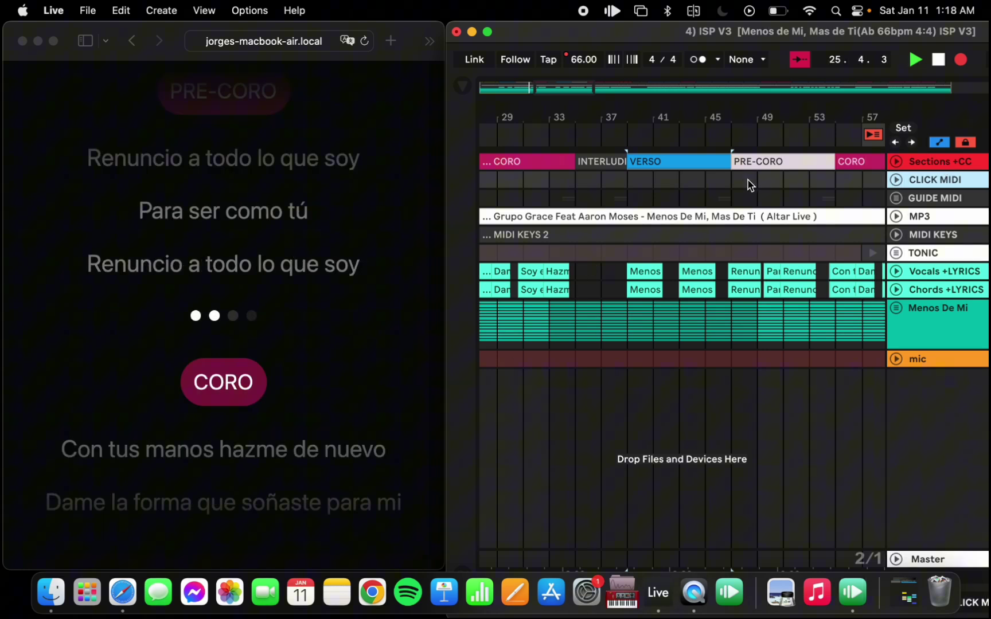
{"action": "key", "text": "super+shift+f"}
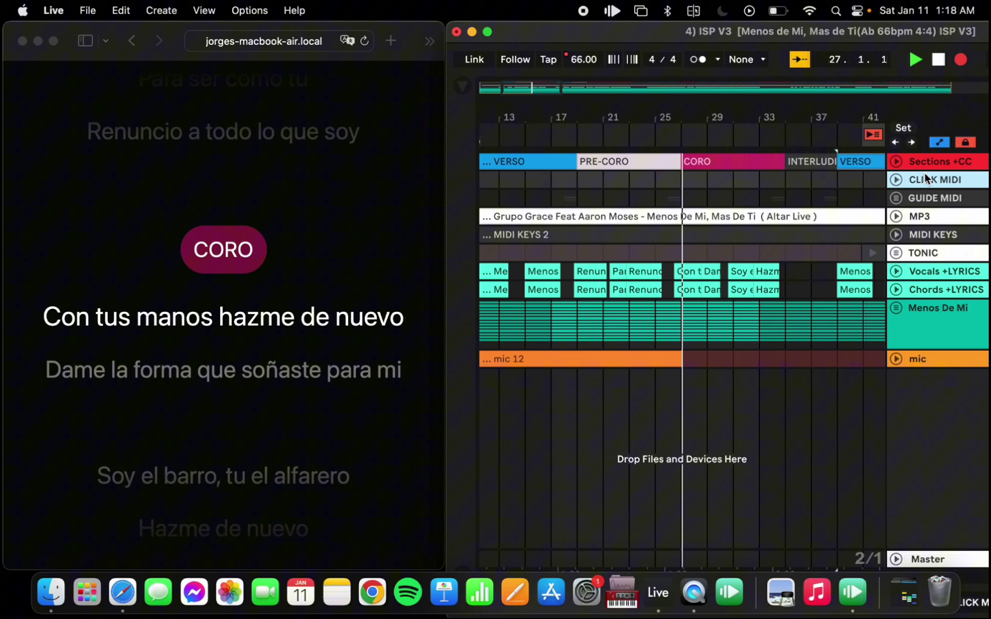
Select the Sections +CC, GUIDE MIDI and MP3 tracks, then bring the AbleSet lyrics page forward
{"action": "left_click", "coordinate": [938, 166]}
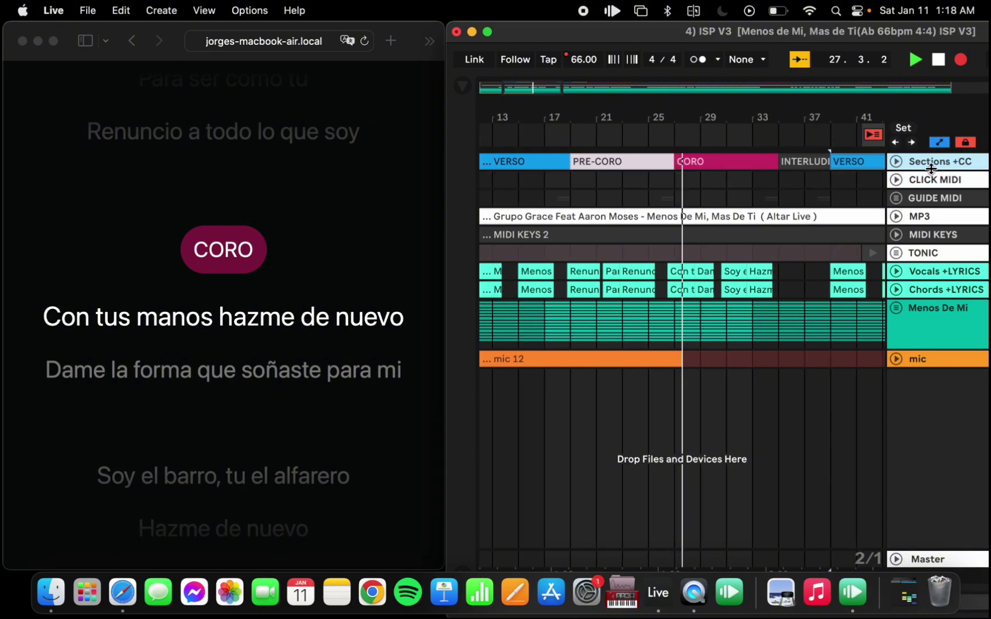
{"action": "left_click", "coordinate": [942, 200]}
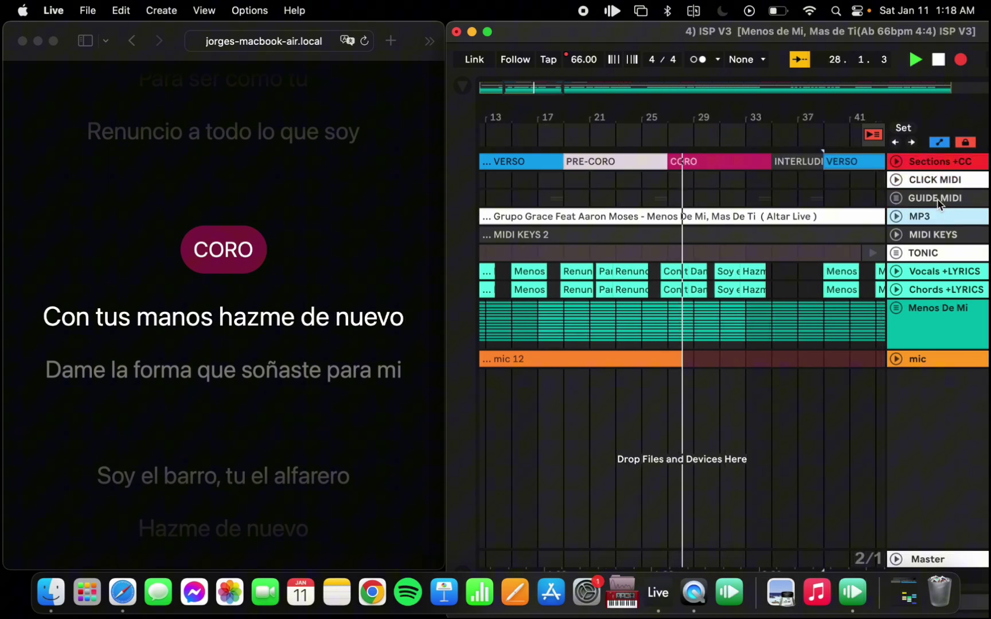
{"action": "left_click", "coordinate": [926, 217]}
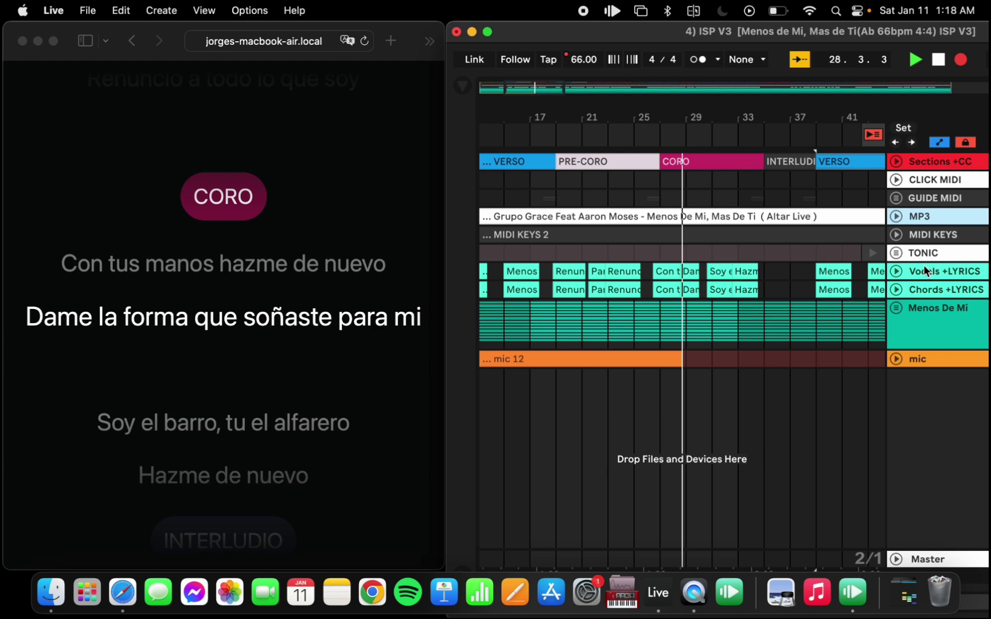
{"action": "left_click", "coordinate": [928, 290]}
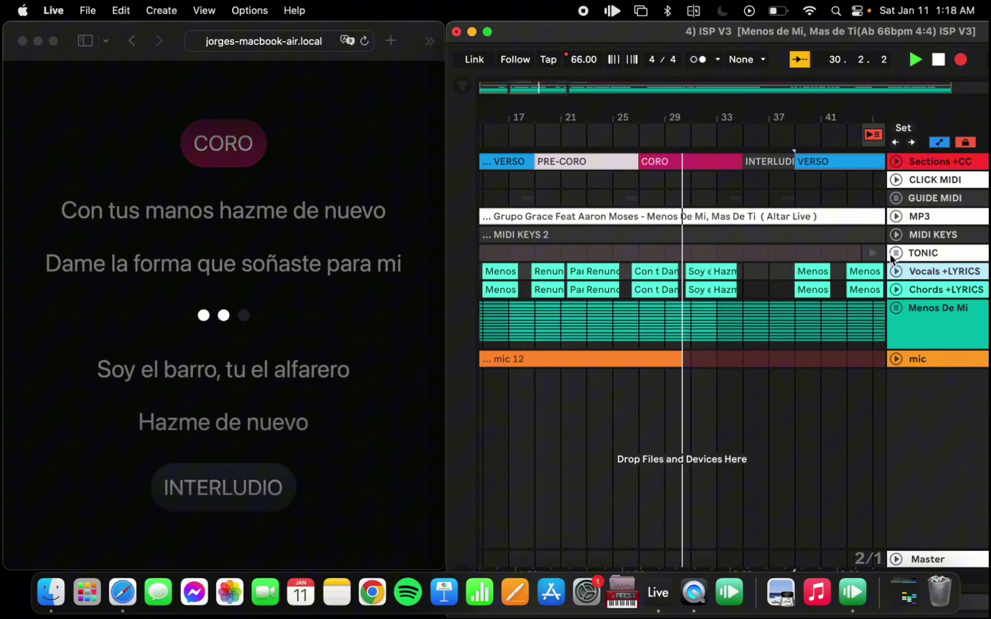
{"action": "left_click", "coordinate": [317, 124]}
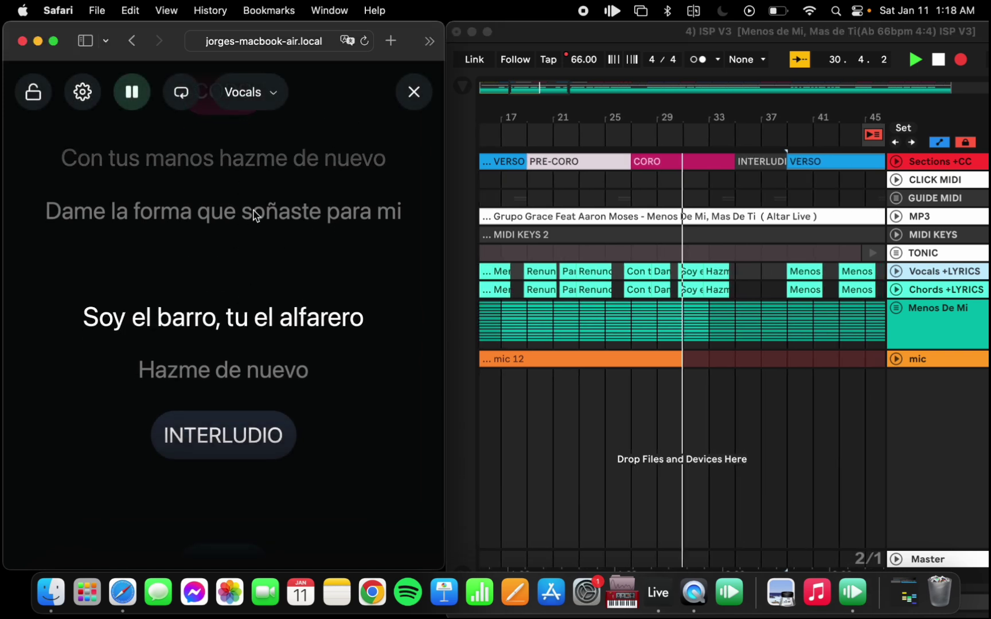
{"action": "left_click", "coordinate": [251, 92]}
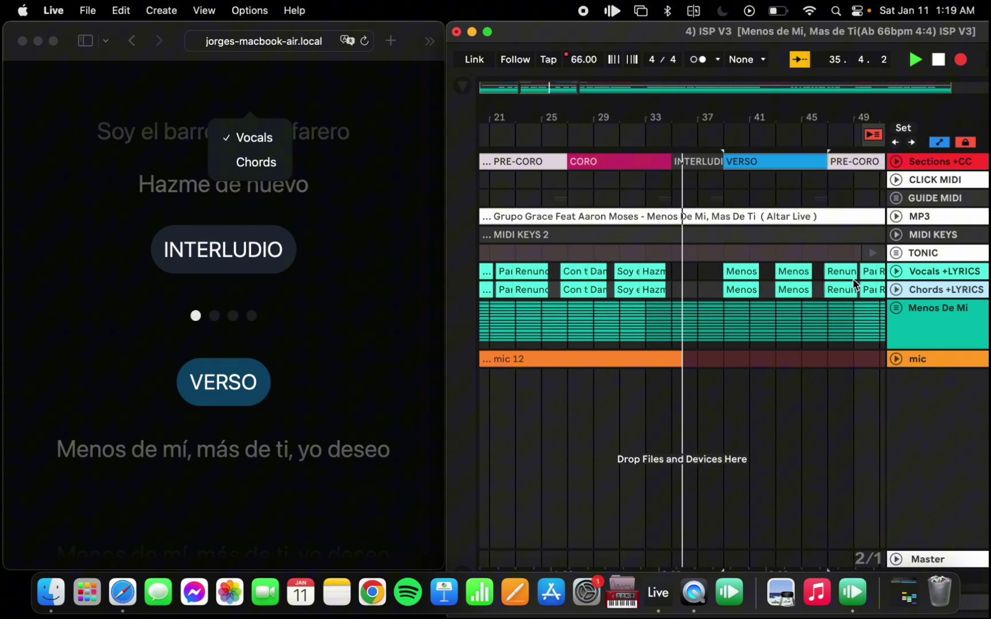
{"action": "key", "text": "plus"}
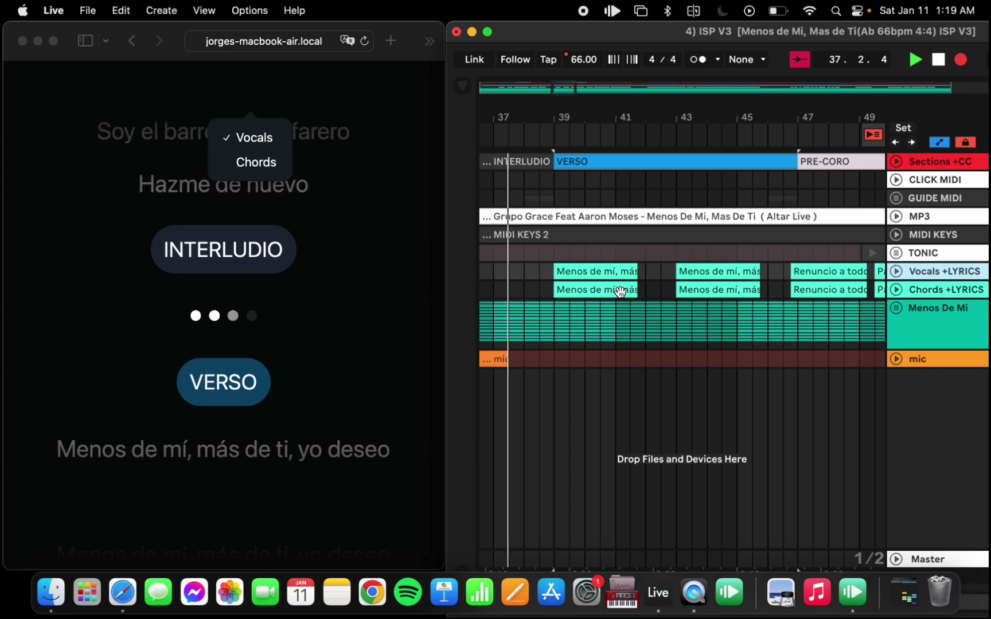
{"action": "left_click", "coordinate": [936, 290]}
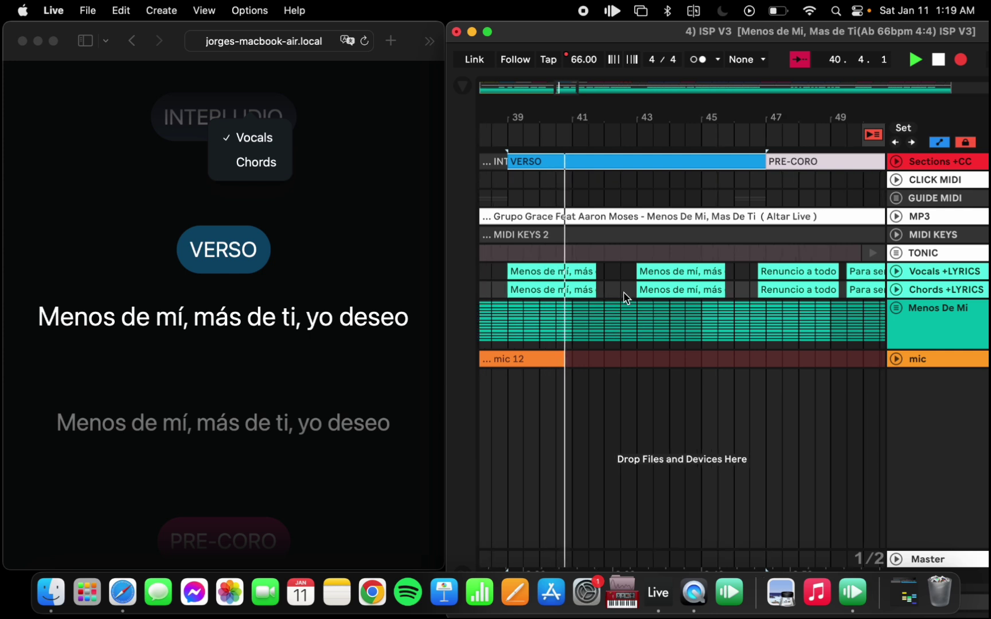
{"action": "scroll", "coordinate": [681, 310], "scroll_direction": "right", "scroll_amount": 5}
{"action": "left_click", "coordinate": [944, 272]}
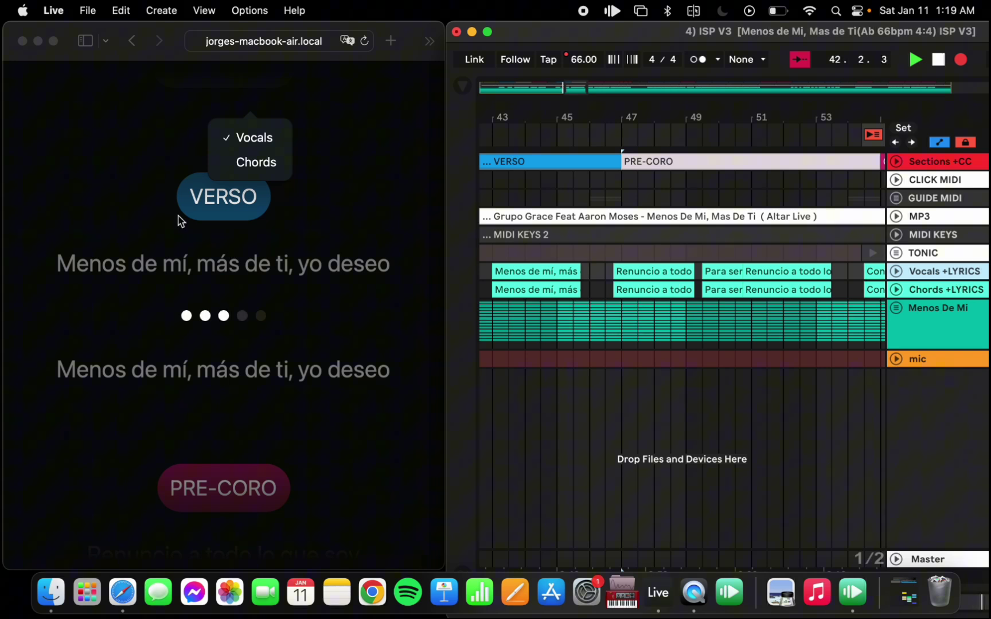
{"action": "left_click", "coordinate": [300, 180]}
{"action": "left_click", "coordinate": [380, 233]}
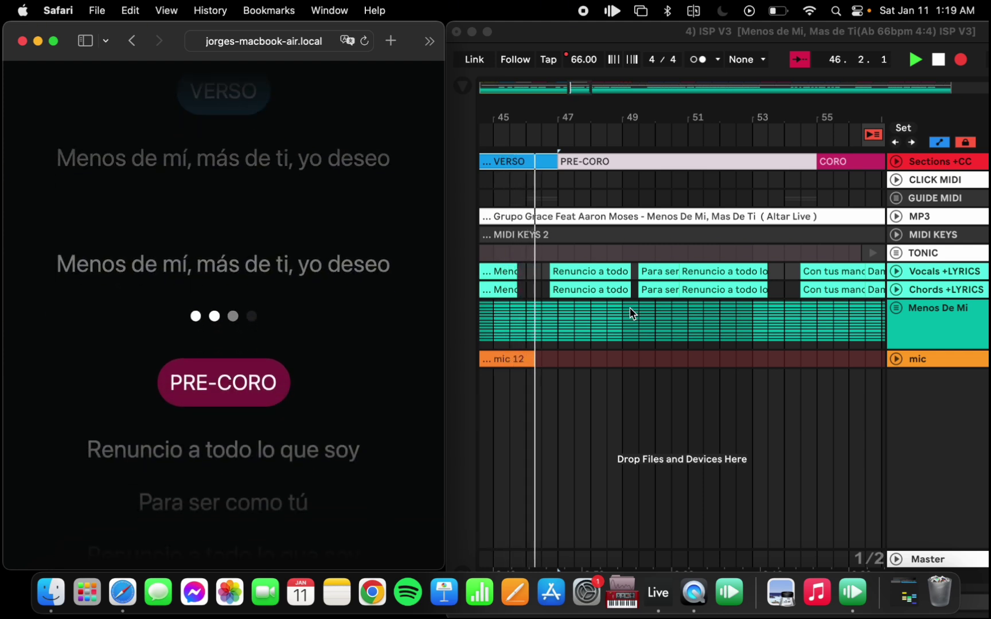
{"action": "left_click", "coordinate": [631, 312]}
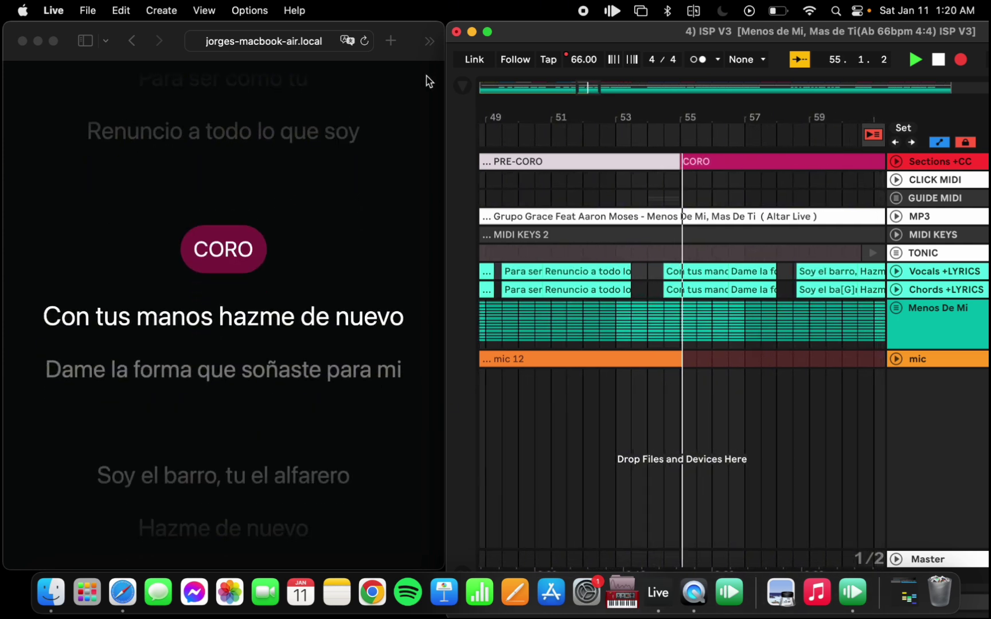
Switch the AbleSet lyrics display from Vocals to Chords, then return to Live
{"action": "left_click", "coordinate": [275, 143]}
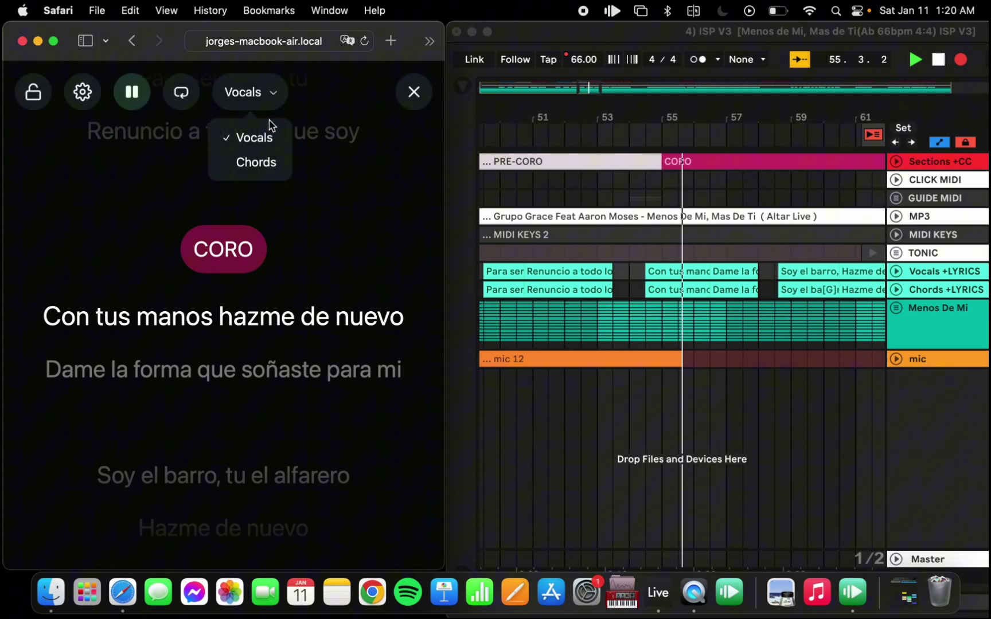
{"action": "left_click", "coordinate": [256, 162]}
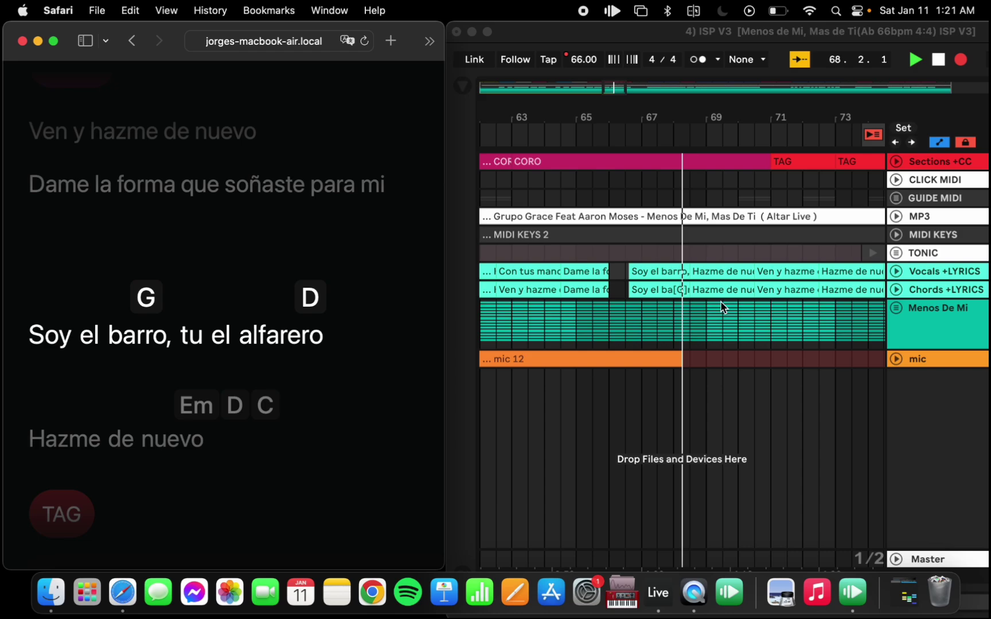
{"action": "left_click", "coordinate": [649, 310]}
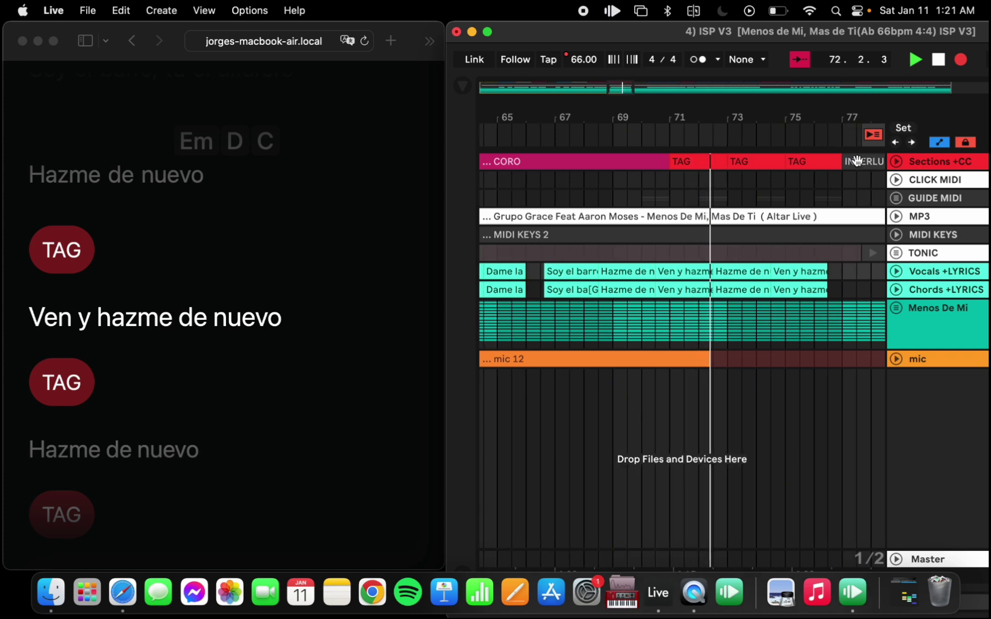
{"action": "left_click", "coordinate": [937, 269]}
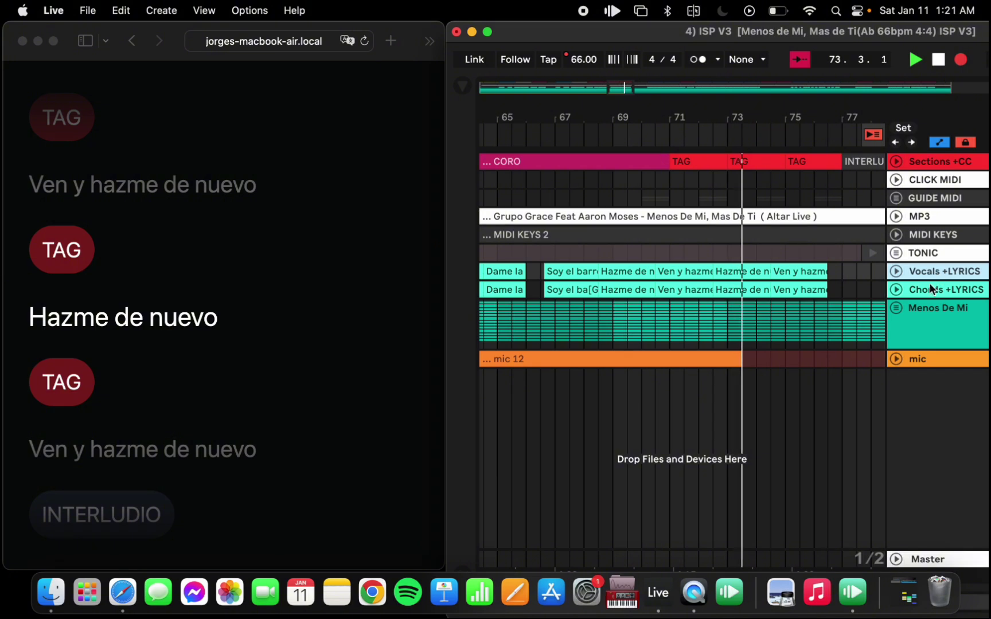
{"action": "left_click", "coordinate": [960, 289]}
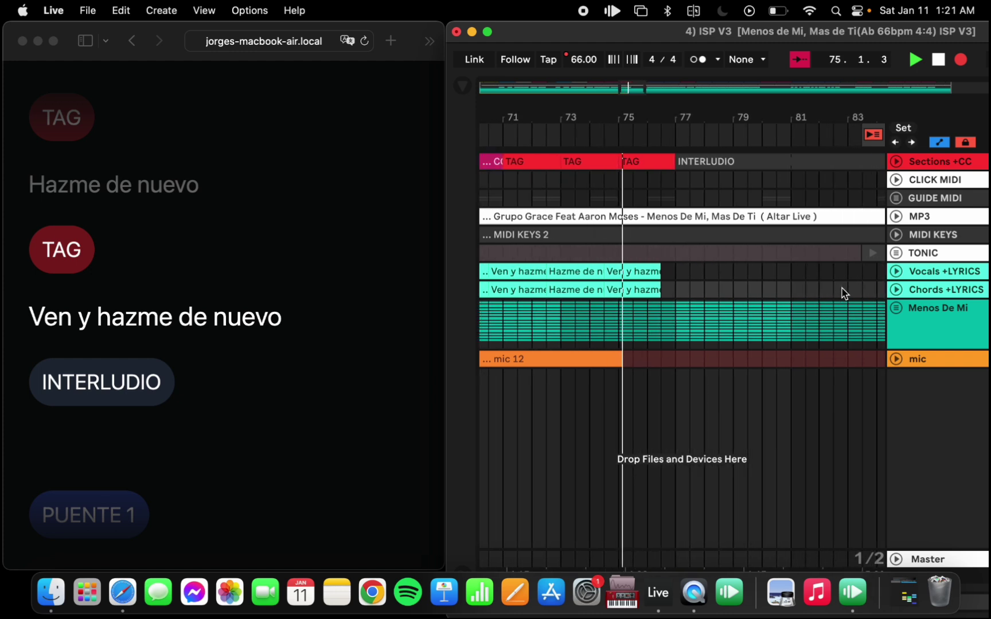
{"action": "scroll", "coordinate": [843, 293], "scroll_direction": "left", "scroll_amount": 3}
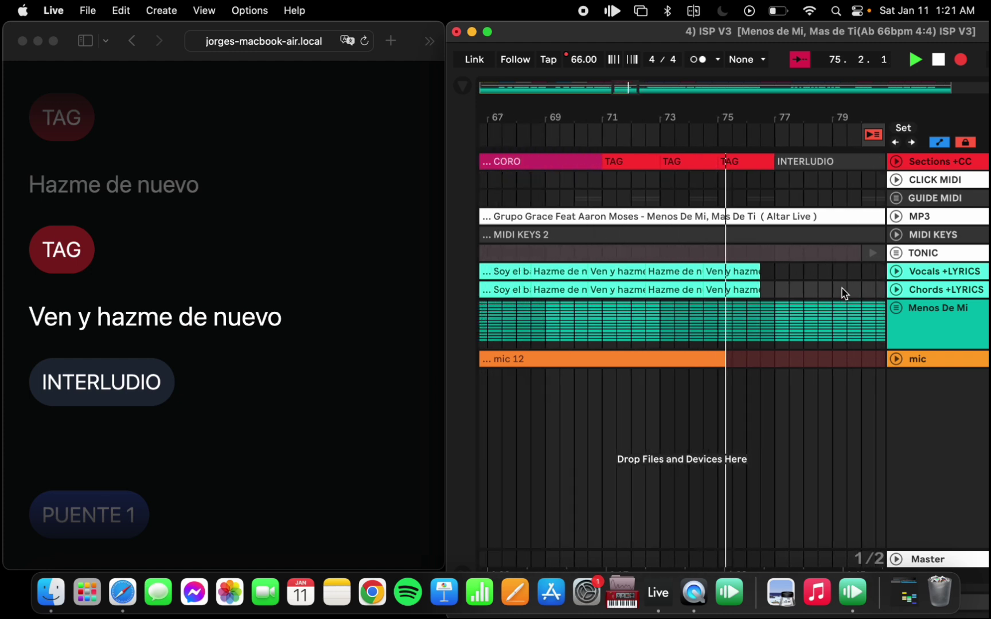
{"action": "left_click", "coordinate": [936, 270]}
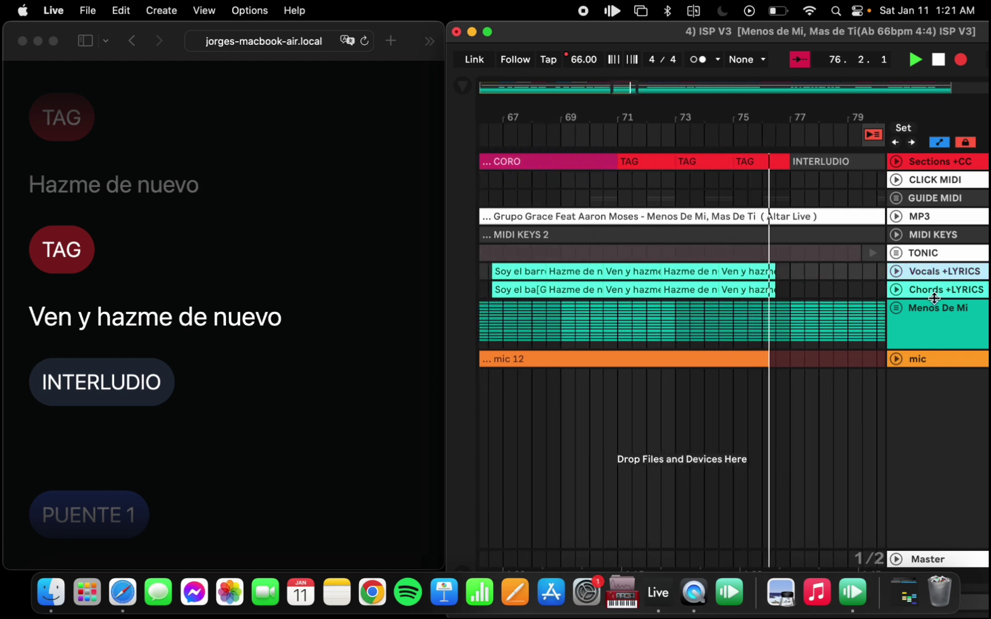
{"action": "left_click", "coordinate": [932, 289]}
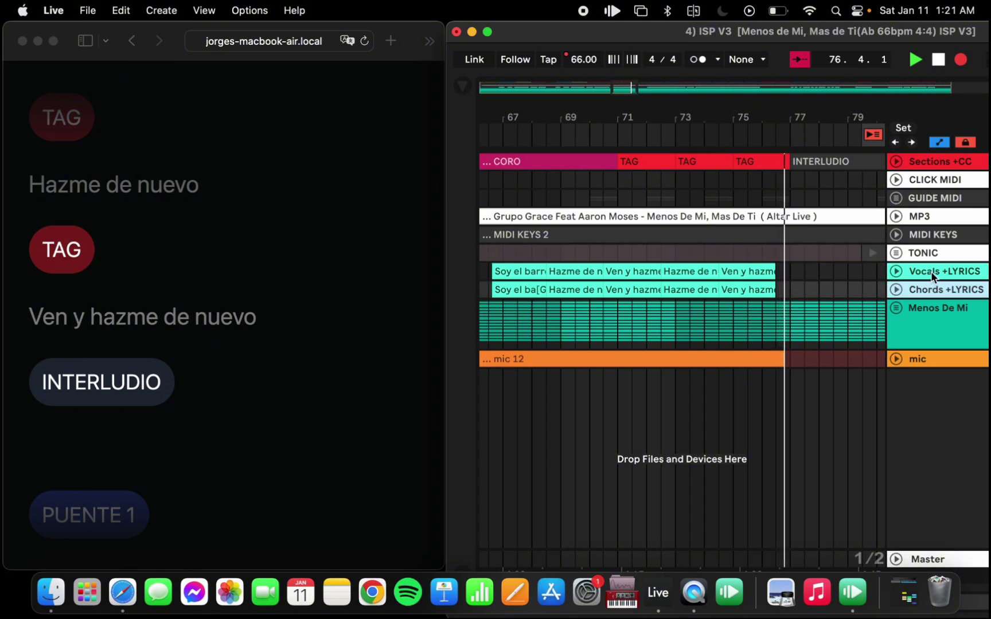
{"action": "left_click", "coordinate": [932, 273]}
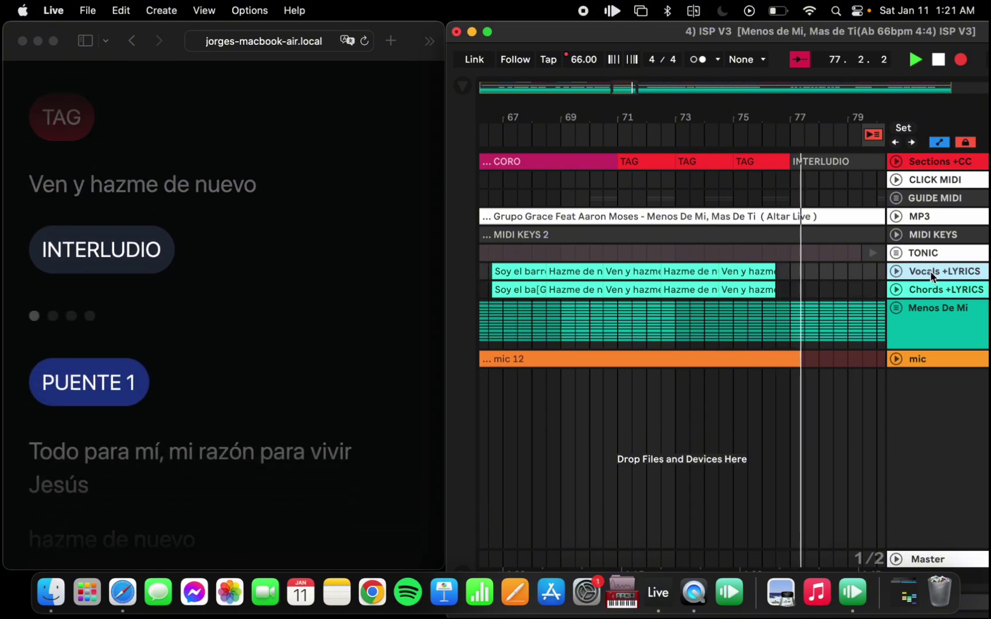
{"action": "scroll", "coordinate": [830, 280], "scroll_direction": "right", "scroll_amount": 5}
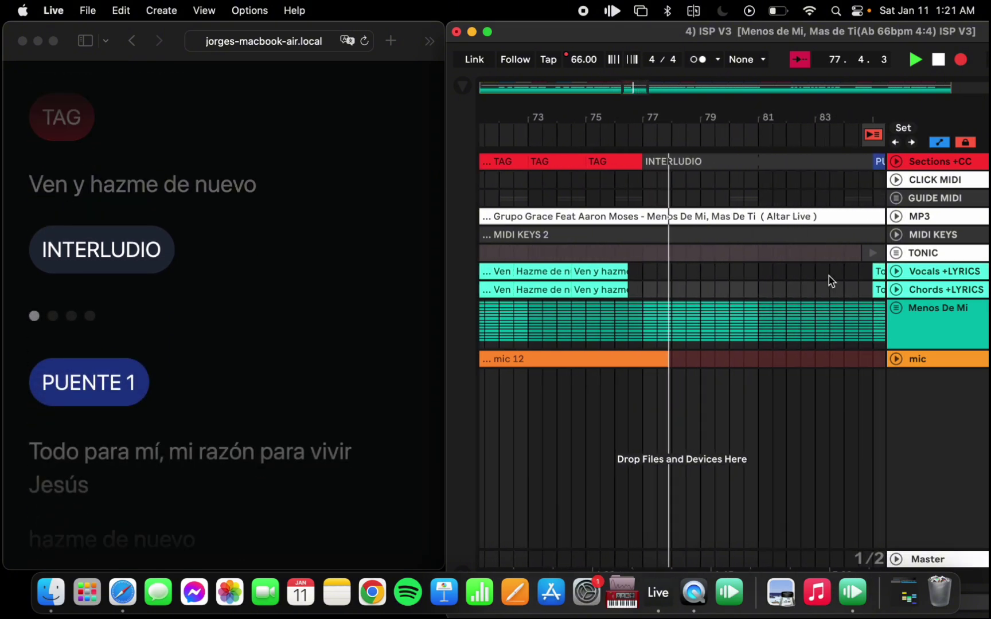
{"action": "scroll", "coordinate": [830, 279], "scroll_direction": "right", "scroll_amount": 4}
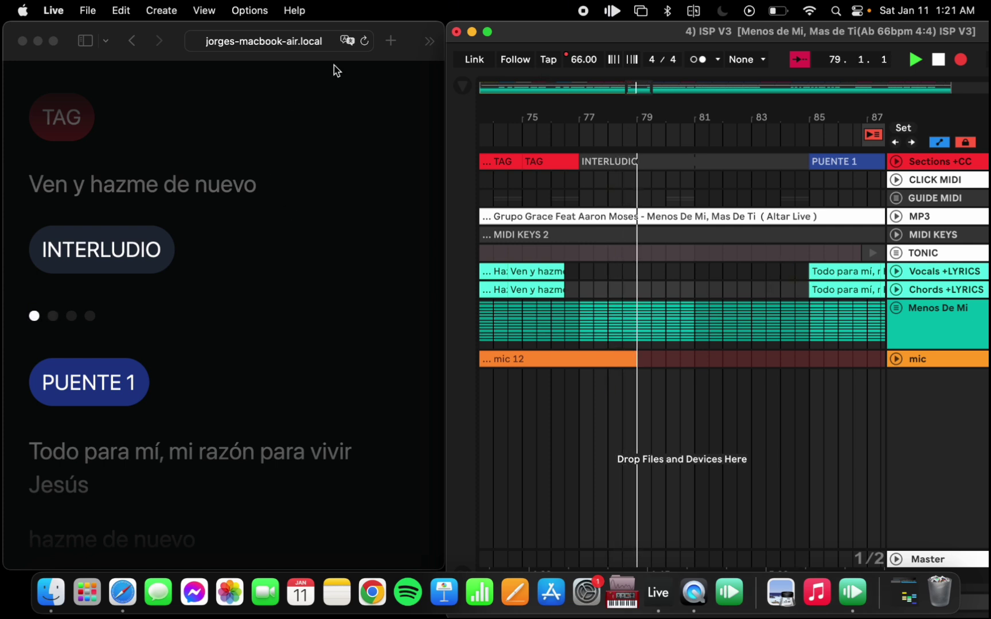
{"action": "left_click", "coordinate": [380, 86]}
{"action": "left_click", "coordinate": [800, 275]}
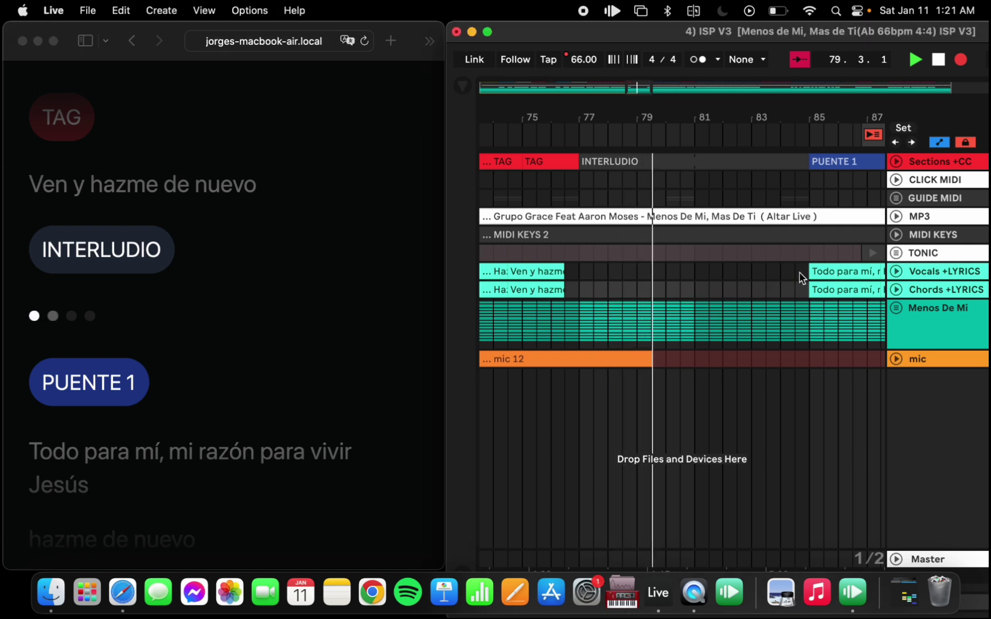